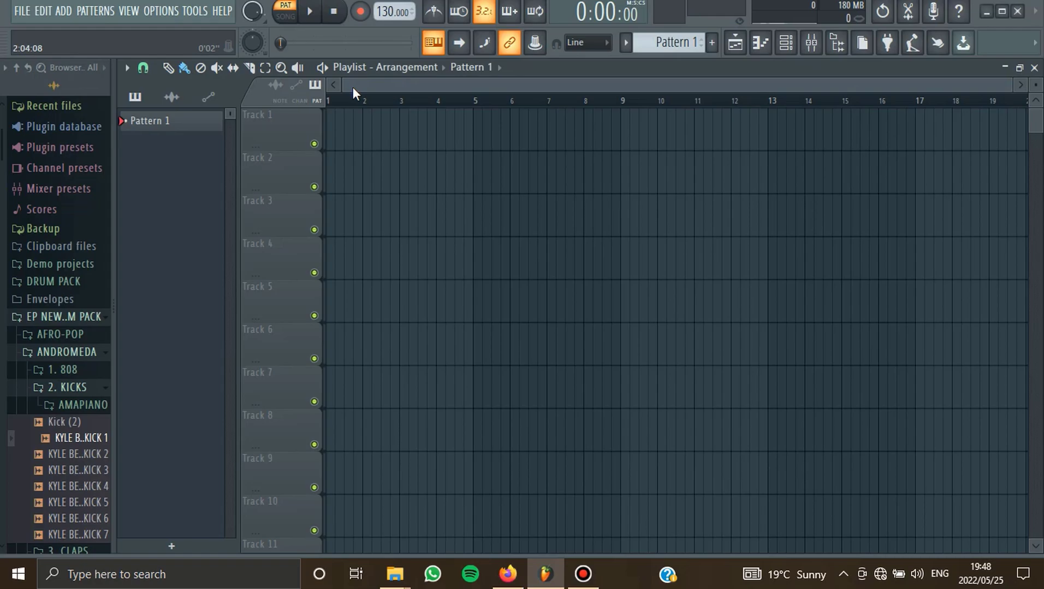
Switch to the YouTube channel's Videos page, then bring up the screen recorder window.
click(508, 576)
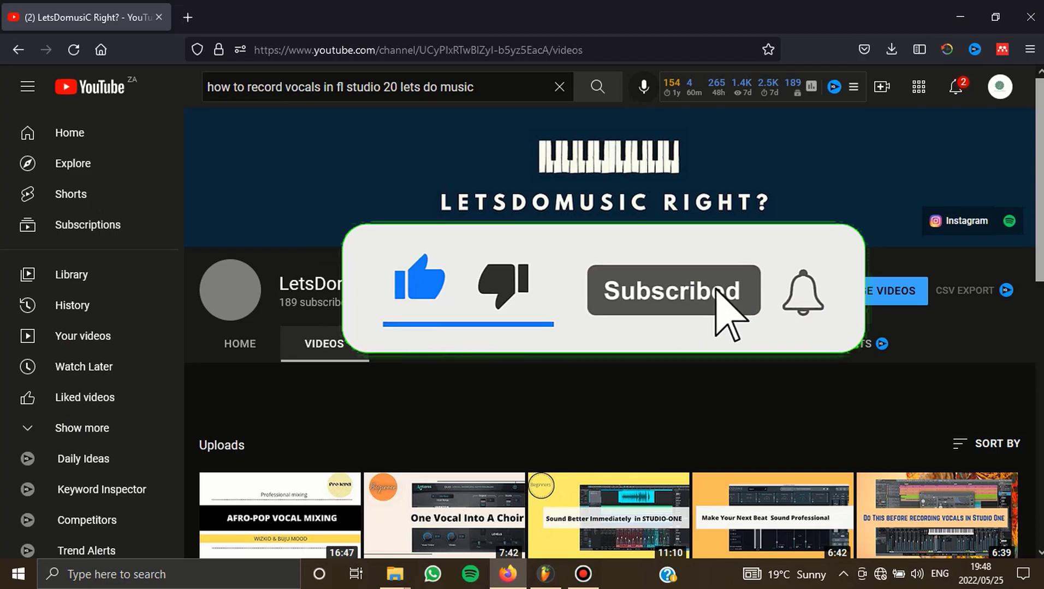
click(583, 575)
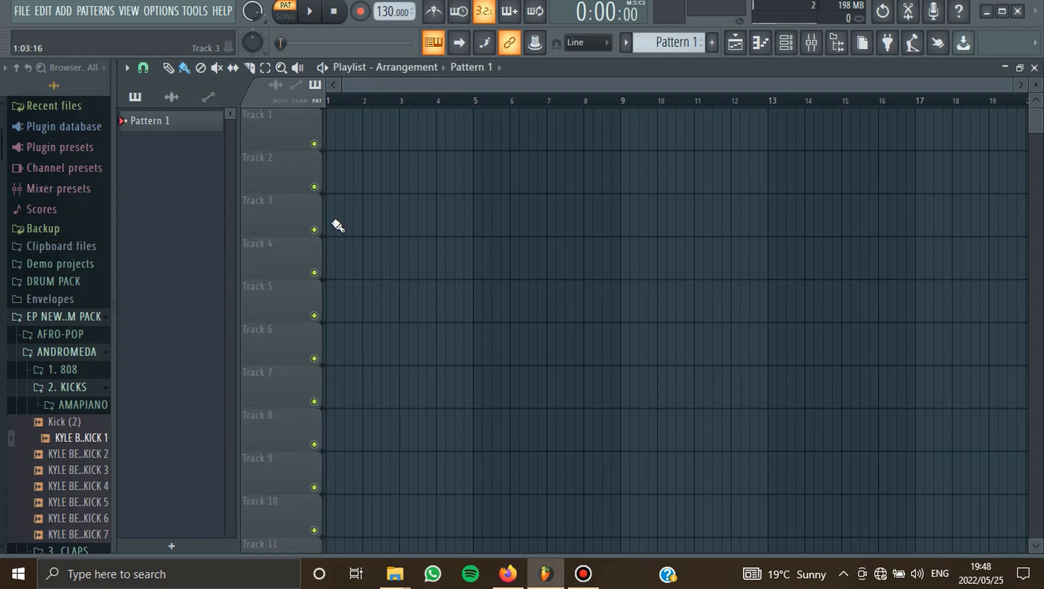
Open FL Studio's Options menu from the menu bar.
click(158, 12)
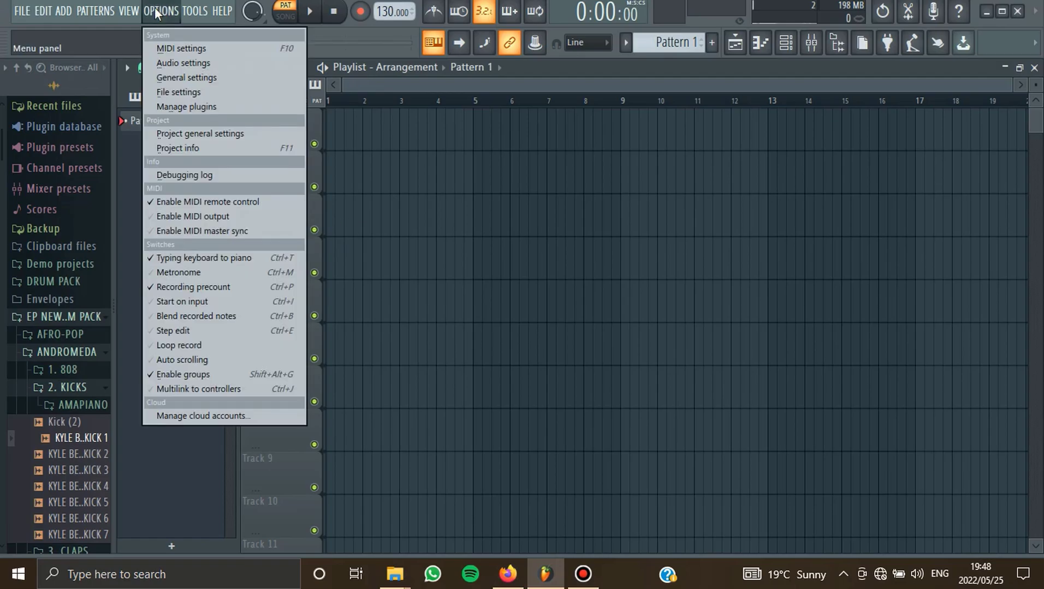
Keep FL Studio ASIO as the audio device at 48000 Hz and open its ASIO settings panel.
click(161, 63)
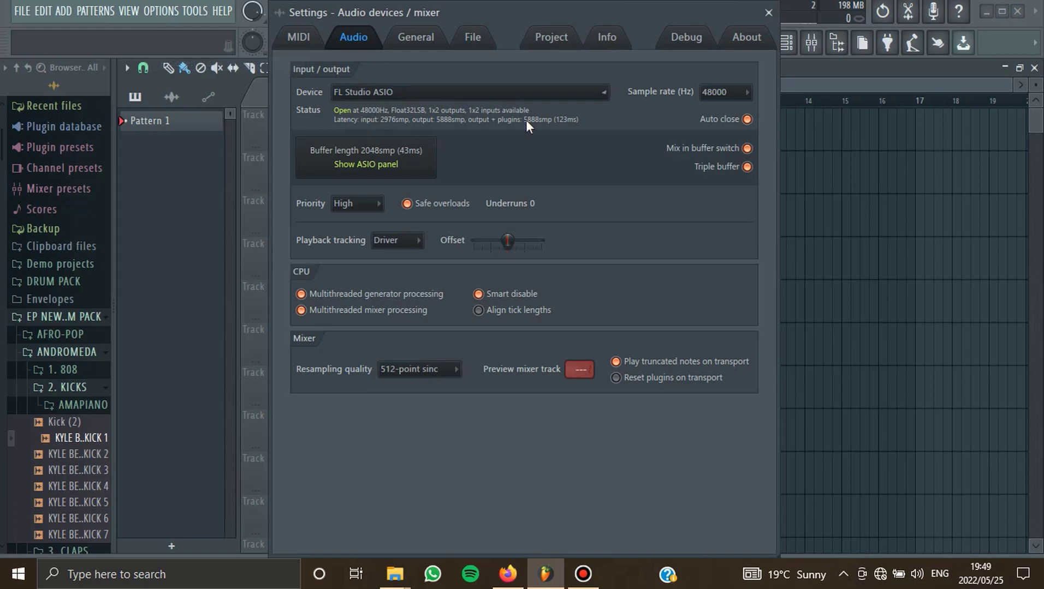
click(491, 92)
click(389, 119)
click(377, 96)
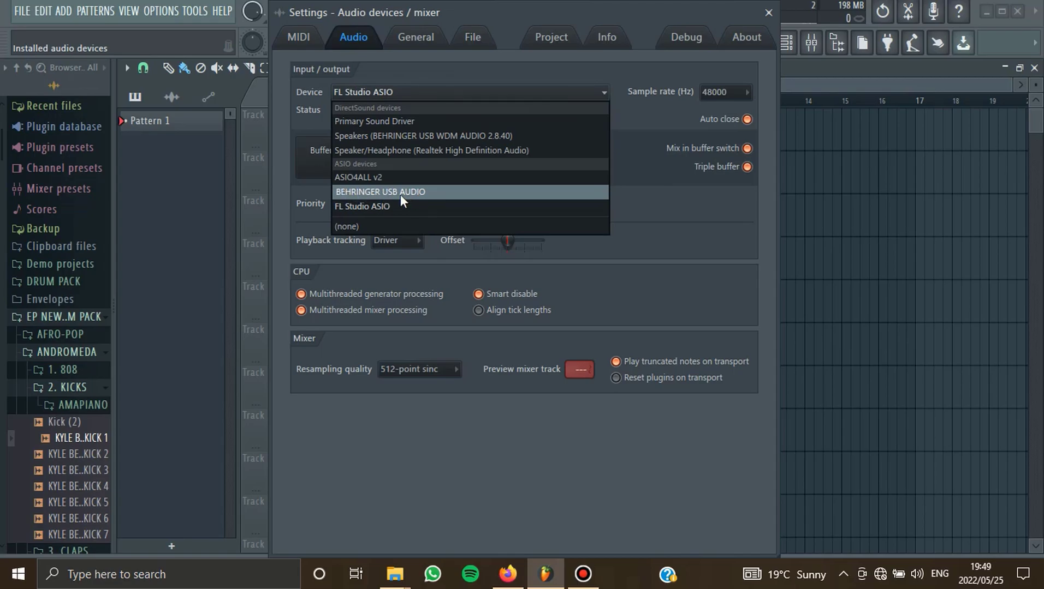
click(642, 193)
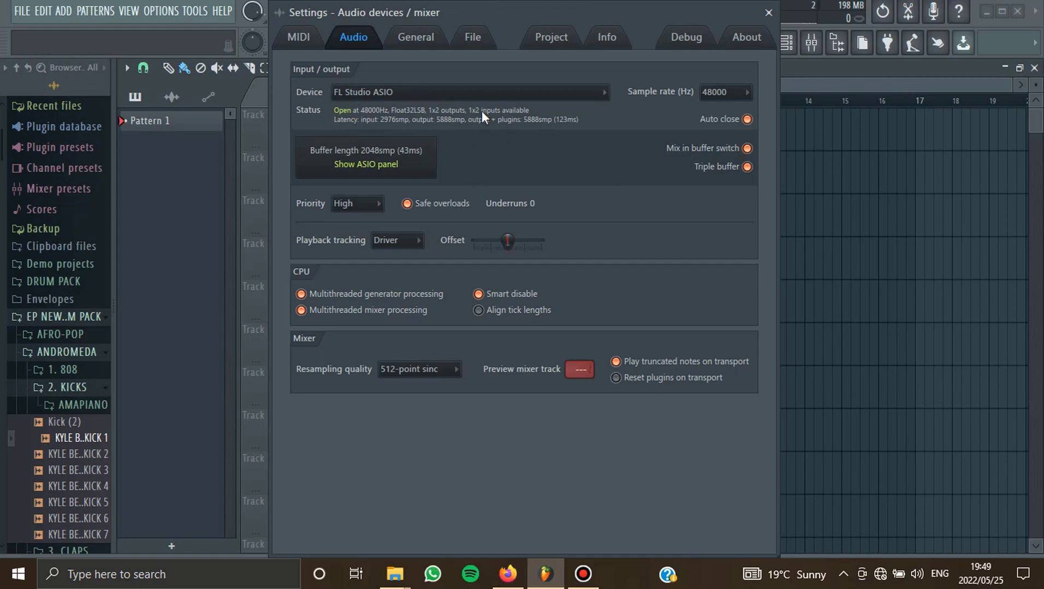
click(374, 162)
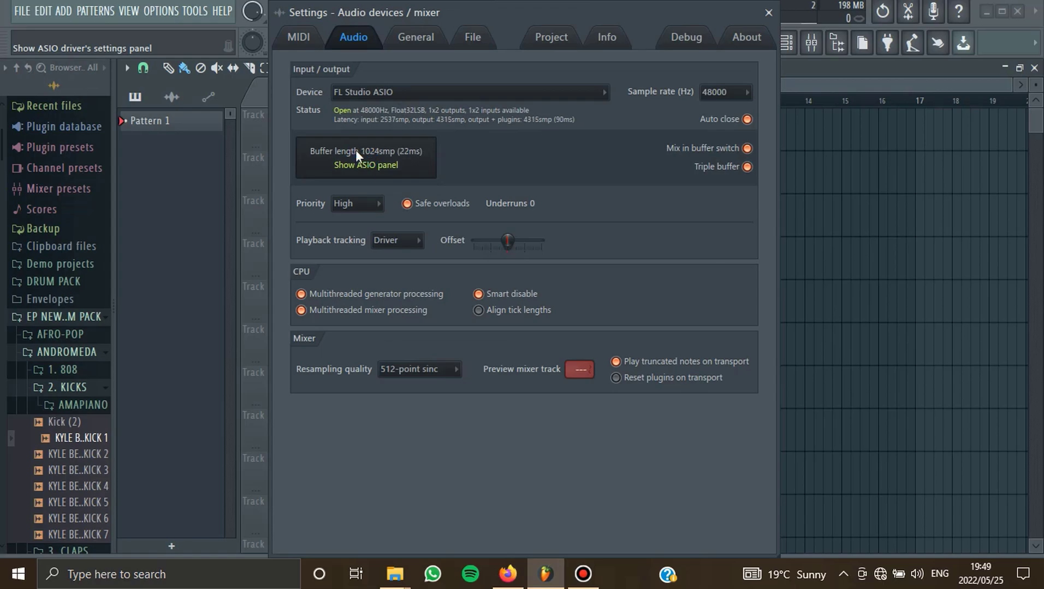
drag(437, 176, 405, 100)
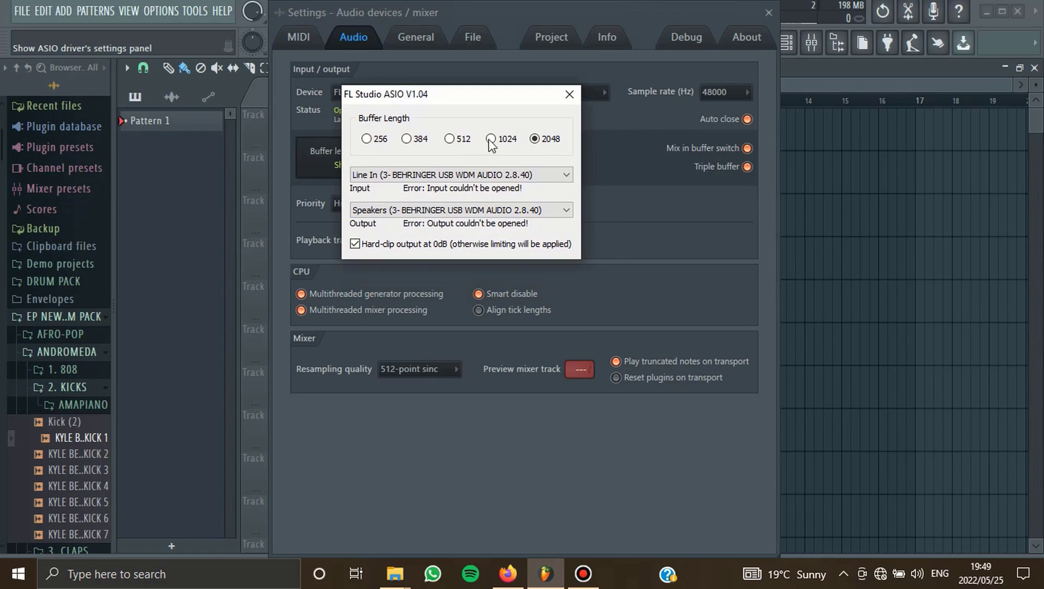
Set the ASIO input to Line In and output to Behringer Speakers, then close both windows.
click(401, 176)
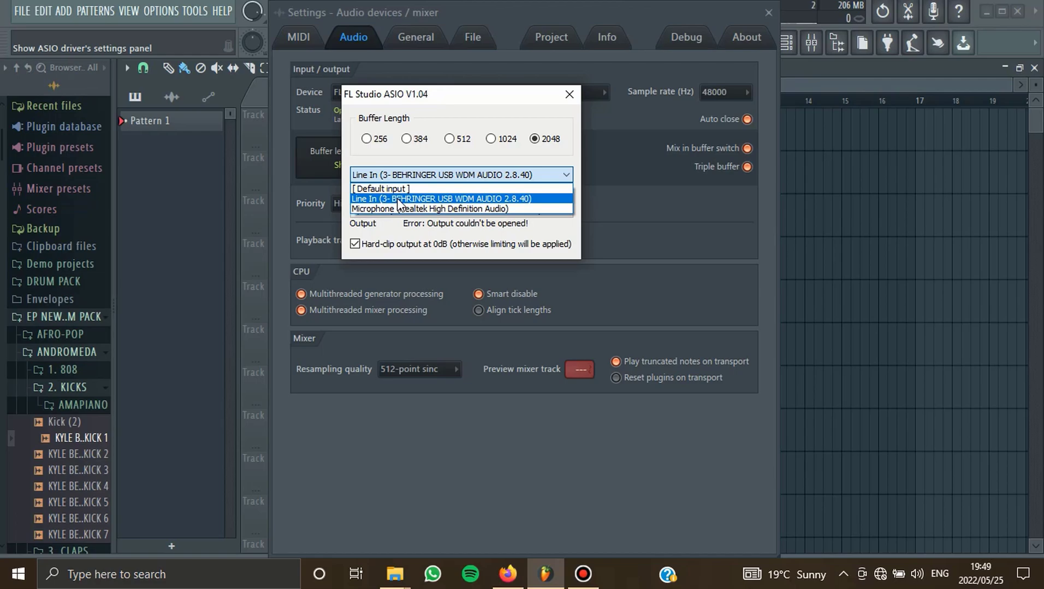
click(369, 199)
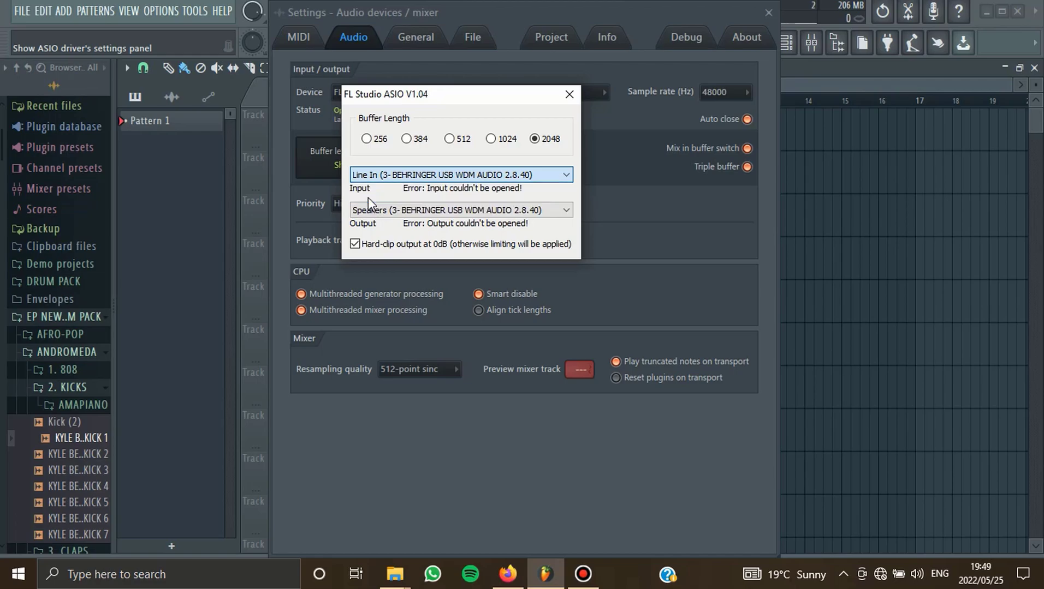
click(399, 211)
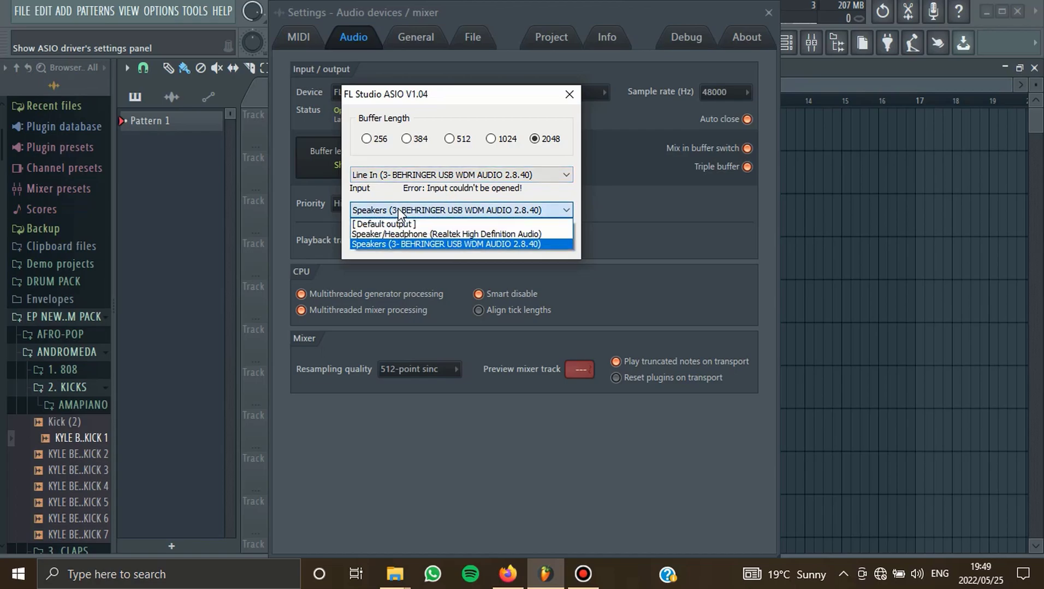
click(446, 244)
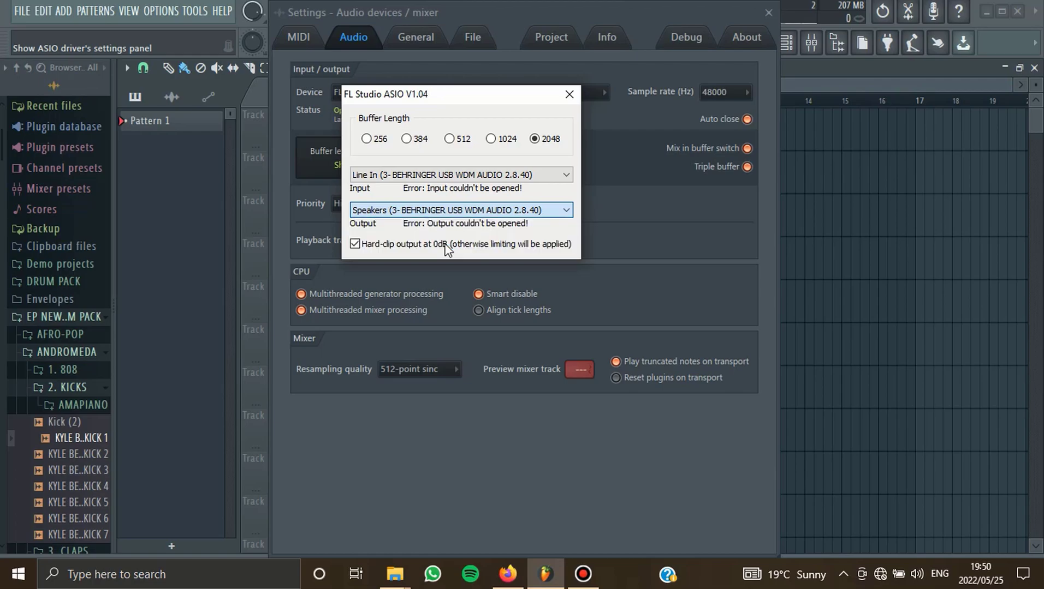
click(567, 95)
click(769, 12)
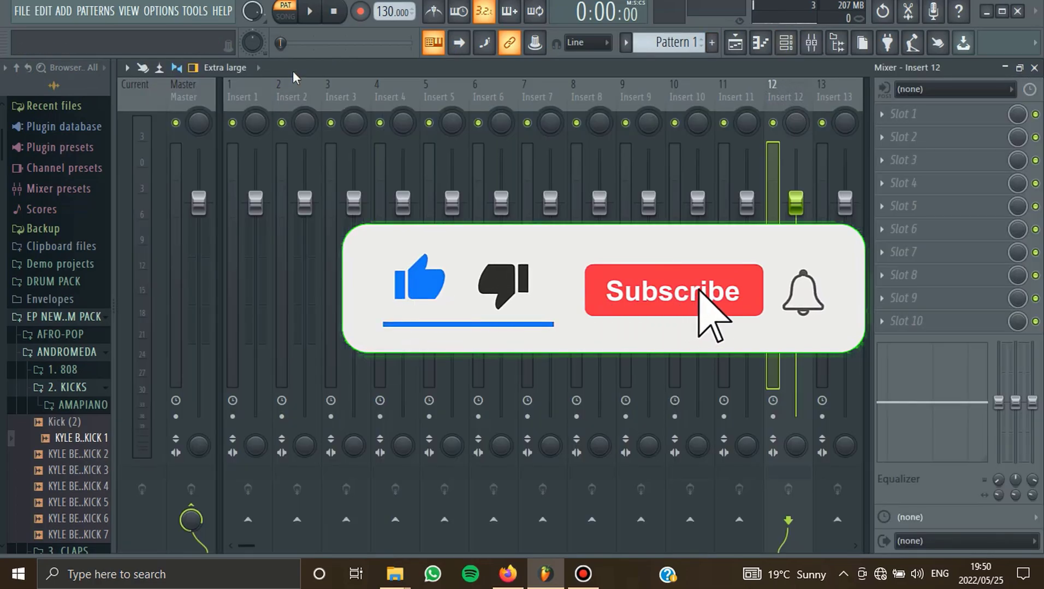
Select mixer Insert 9 for the vocal and return to the playlist.
click(811, 43)
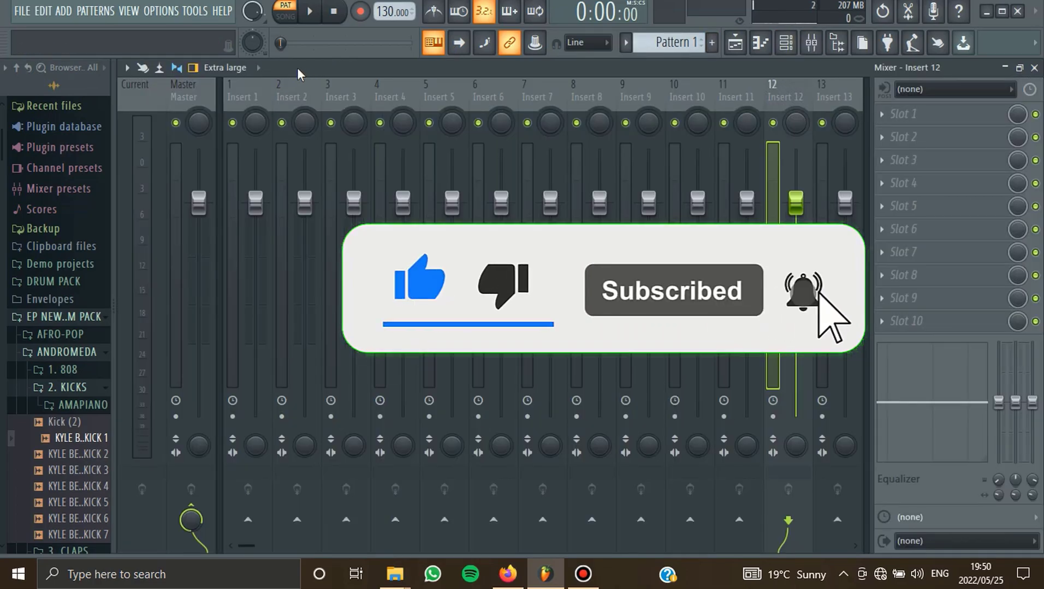
click(635, 96)
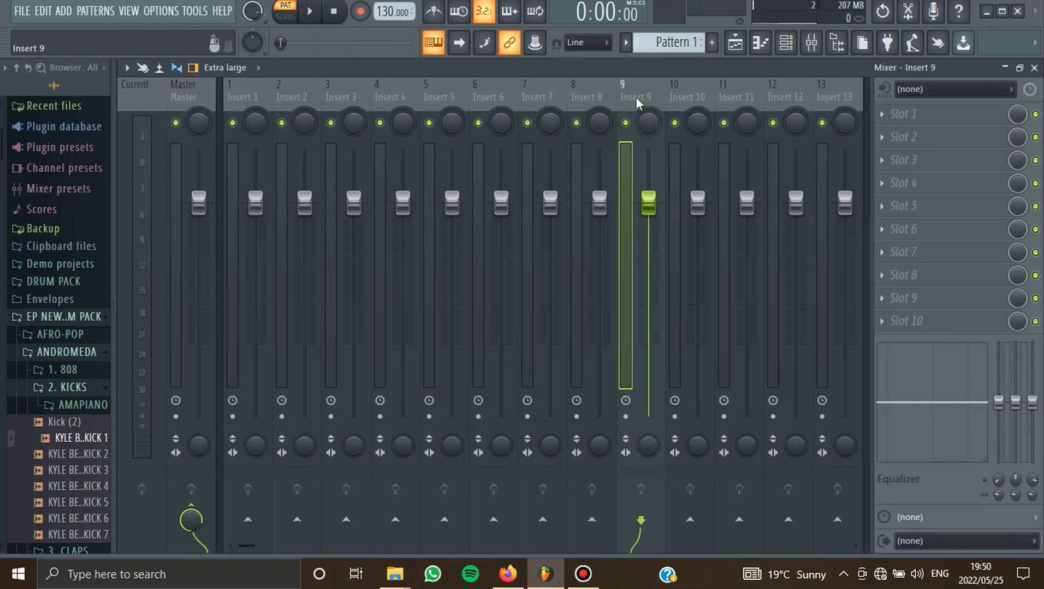
click(736, 43)
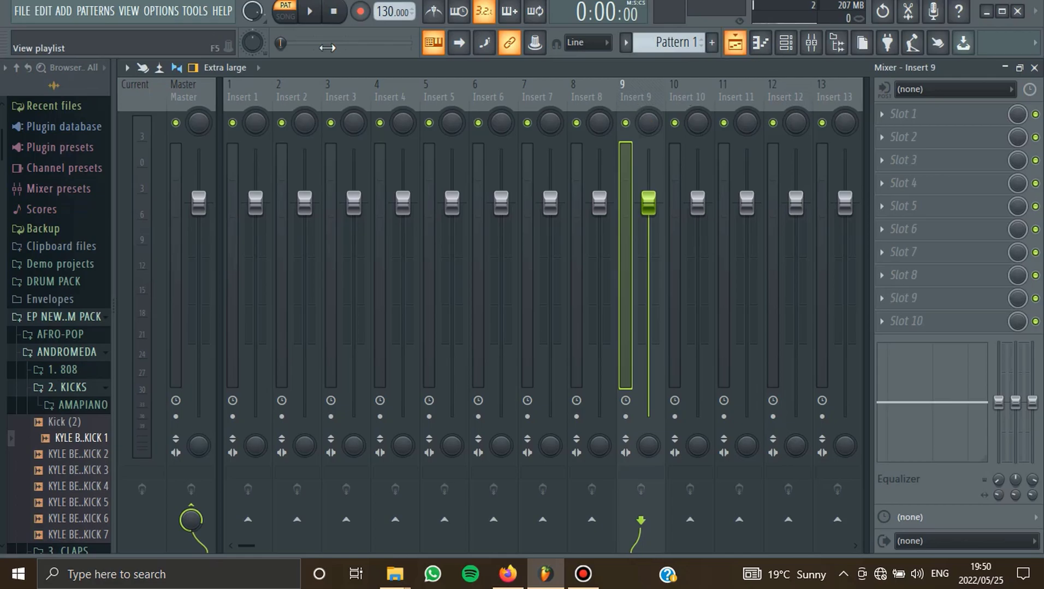
Switch the transport to SONG mode and run a short recording pass, then stop.
click(311, 11)
click(285, 16)
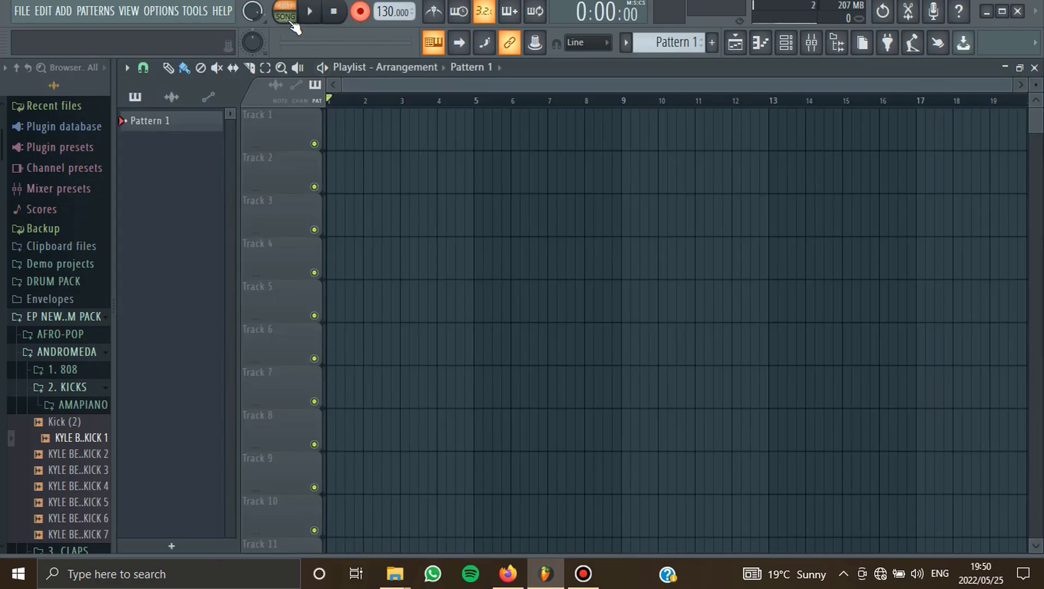
click(311, 11)
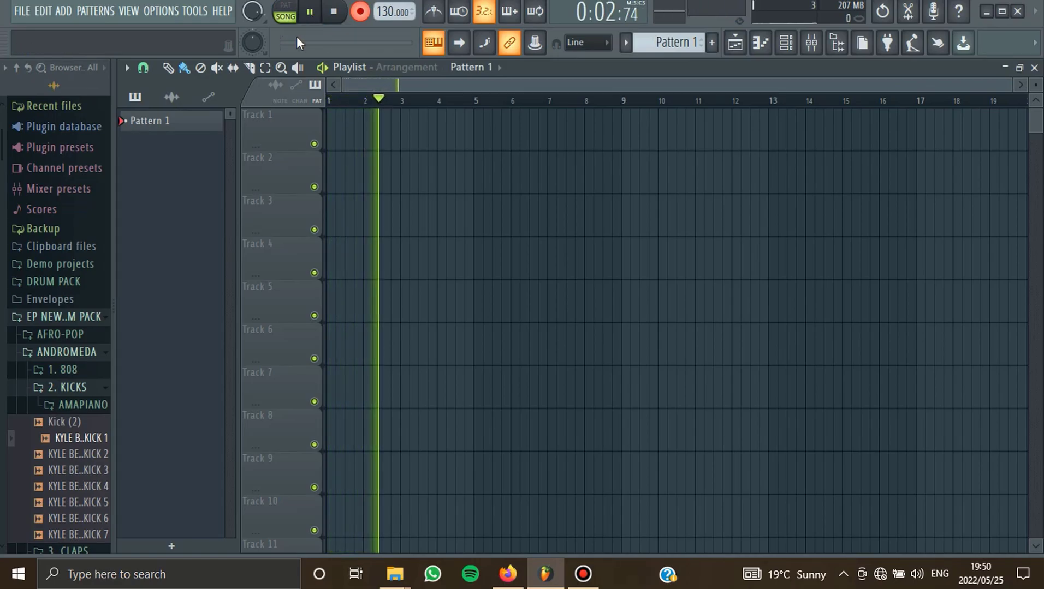
click(333, 12)
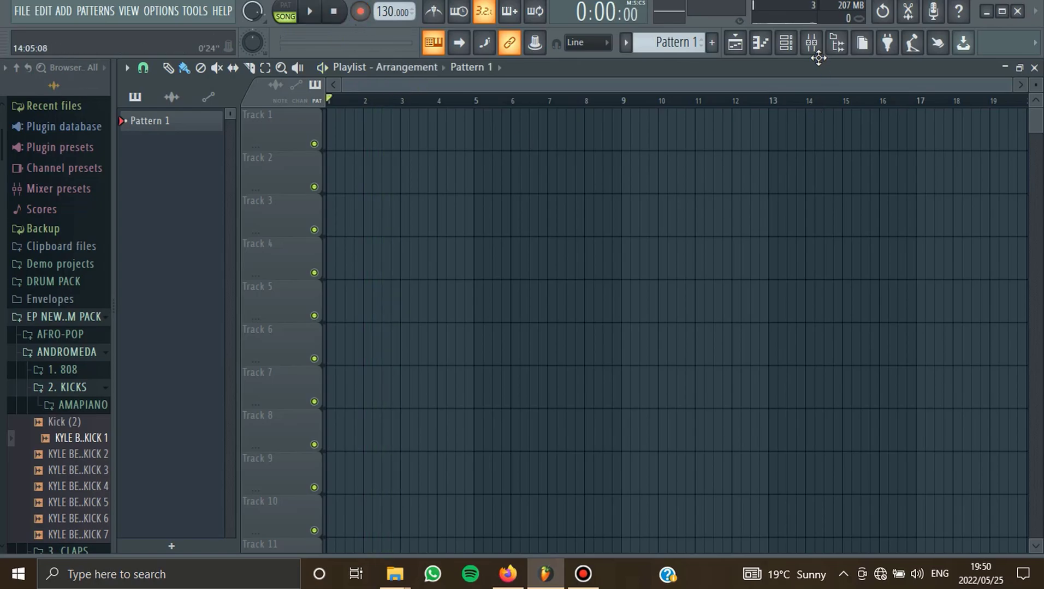
click(810, 42)
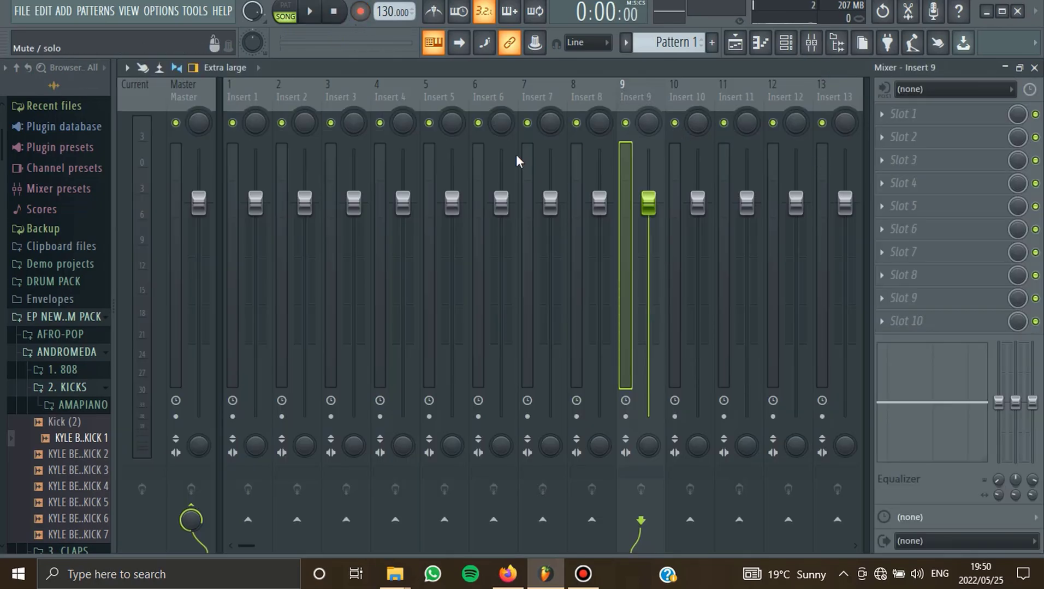
Select mixer Insert 7 and set its audio input to In 1, then show the playlist.
click(522, 101)
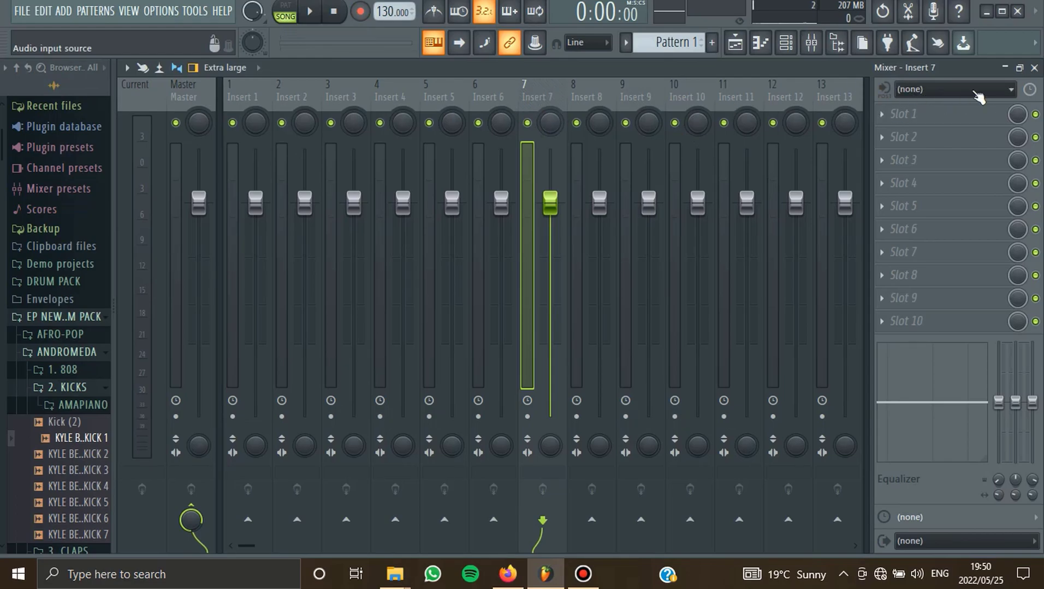
click(926, 88)
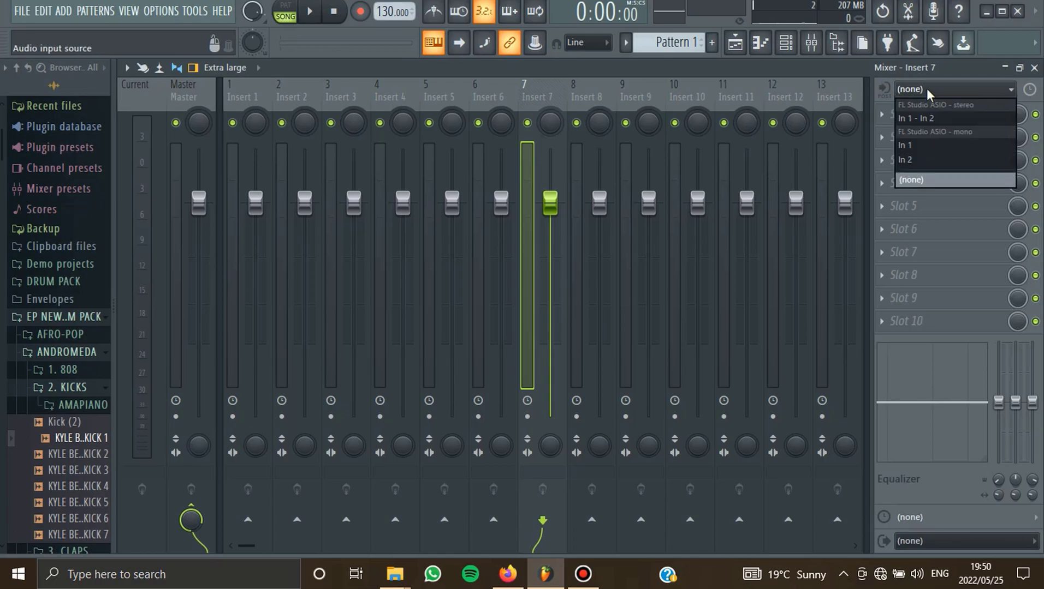
click(911, 146)
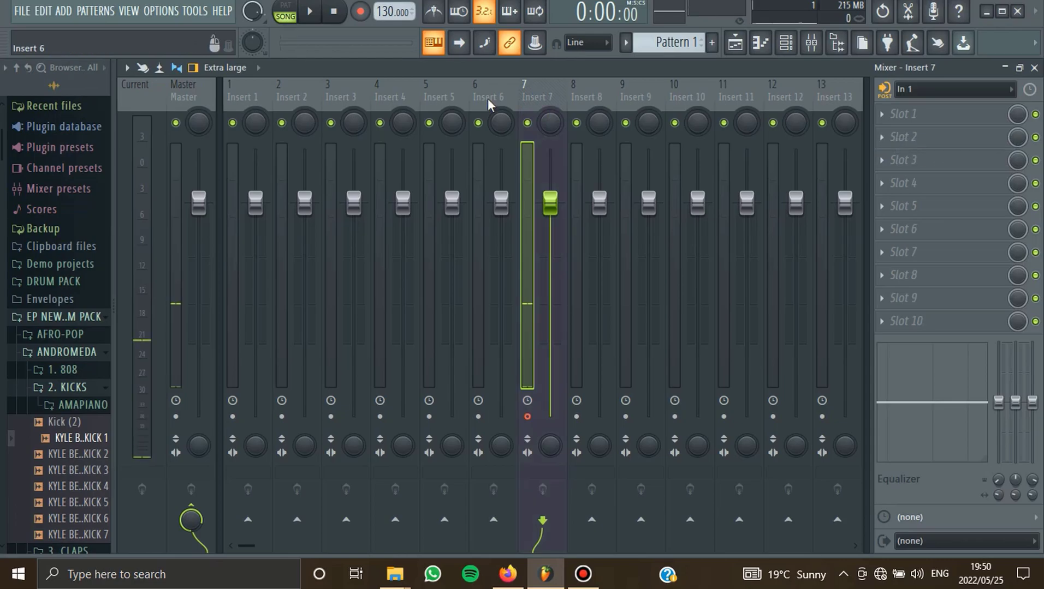
click(910, 90)
click(901, 145)
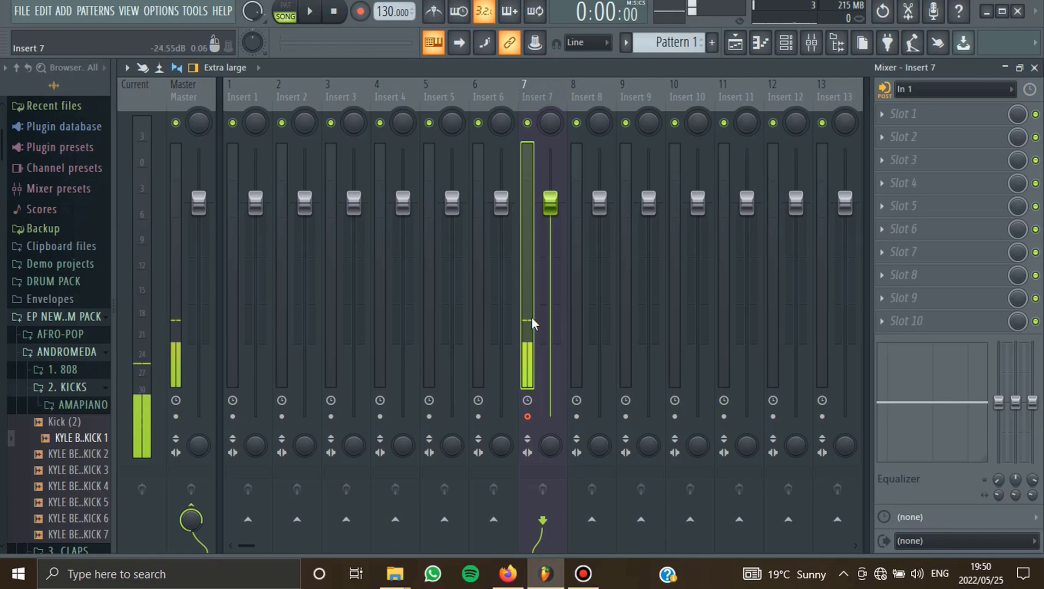
click(735, 43)
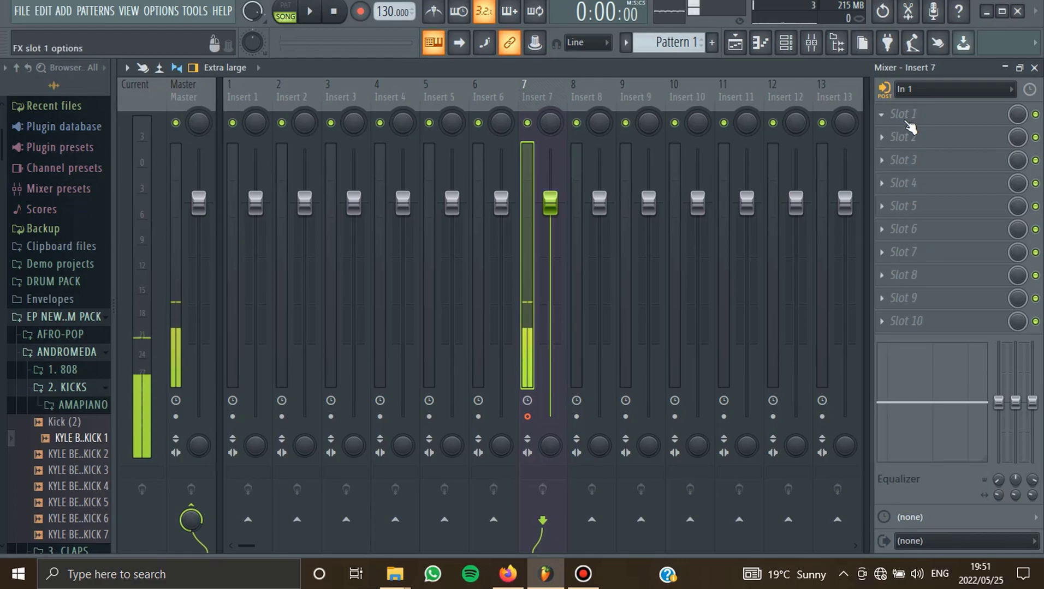
click(903, 116)
click(920, 69)
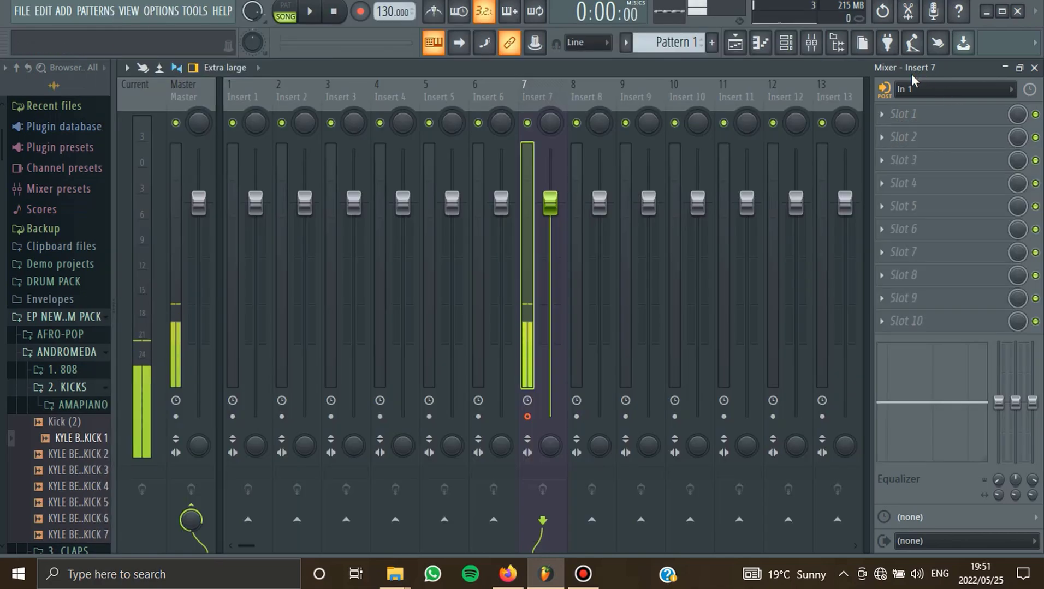
click(735, 46)
Load Fruity Compressor into Insert 7's first effect slot.
click(833, 46)
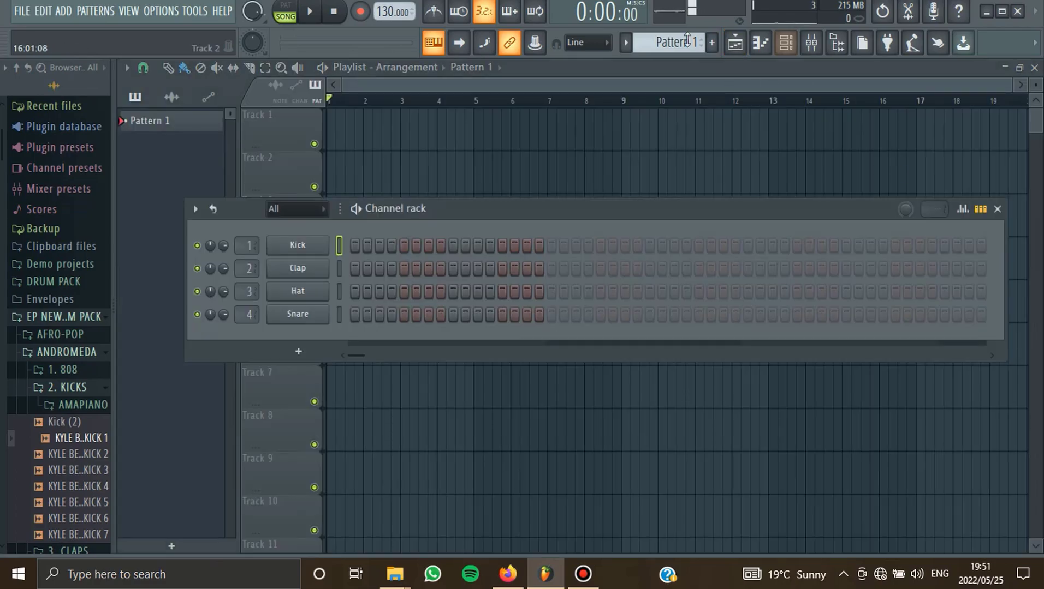
click(814, 44)
click(906, 114)
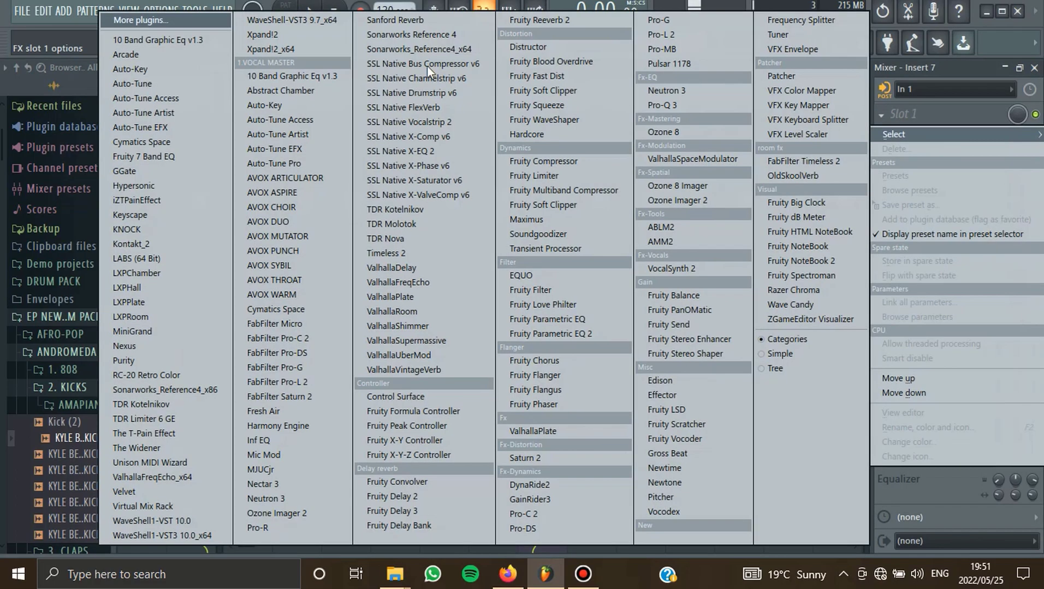
click(559, 159)
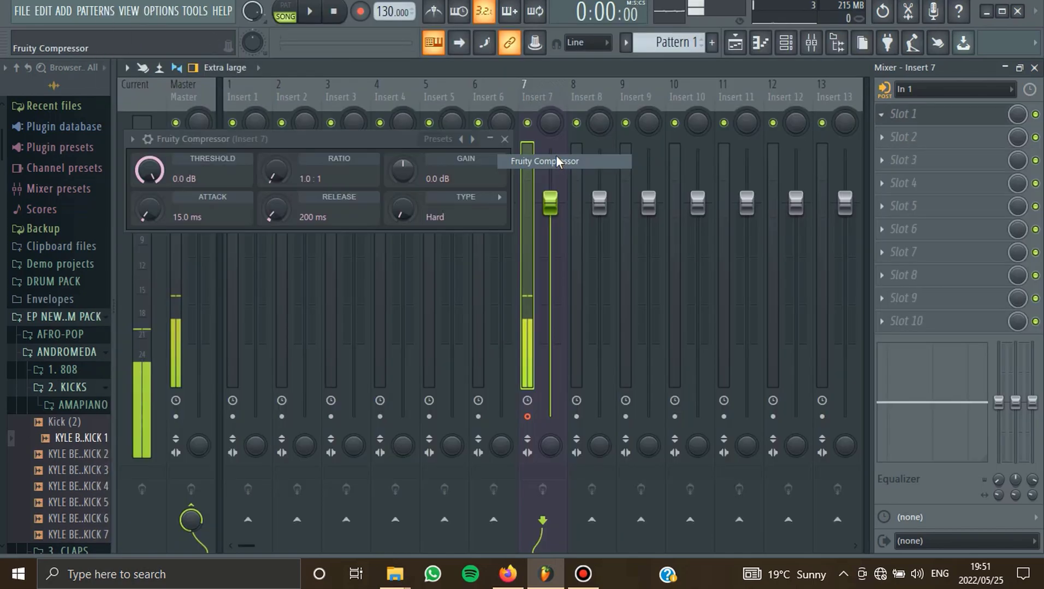
drag(438, 140, 540, 140)
Set the compressor to 2.2:1 ratio, 1.7 dB gain, Soft type and -9.9 dB threshold.
drag(379, 185, 378, 172)
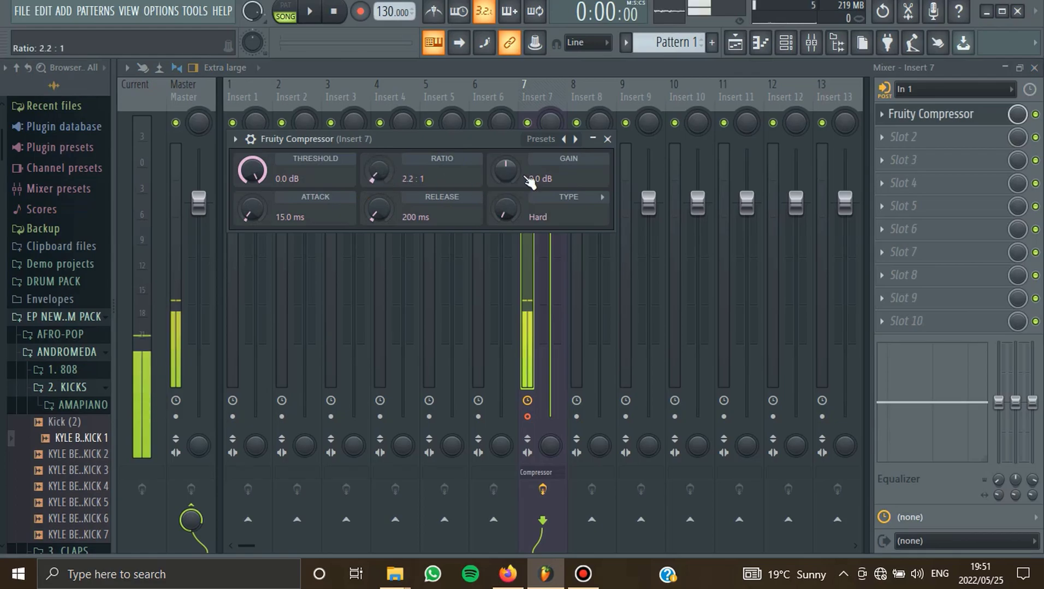
drag(506, 170, 506, 163)
drag(504, 208, 504, 198)
drag(289, 173, 289, 191)
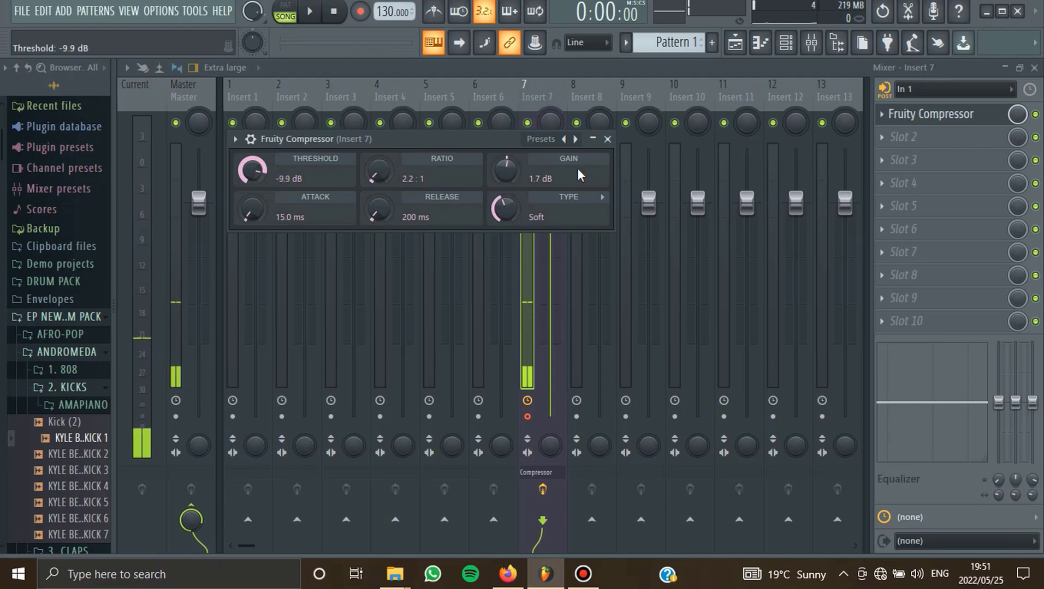
click(607, 140)
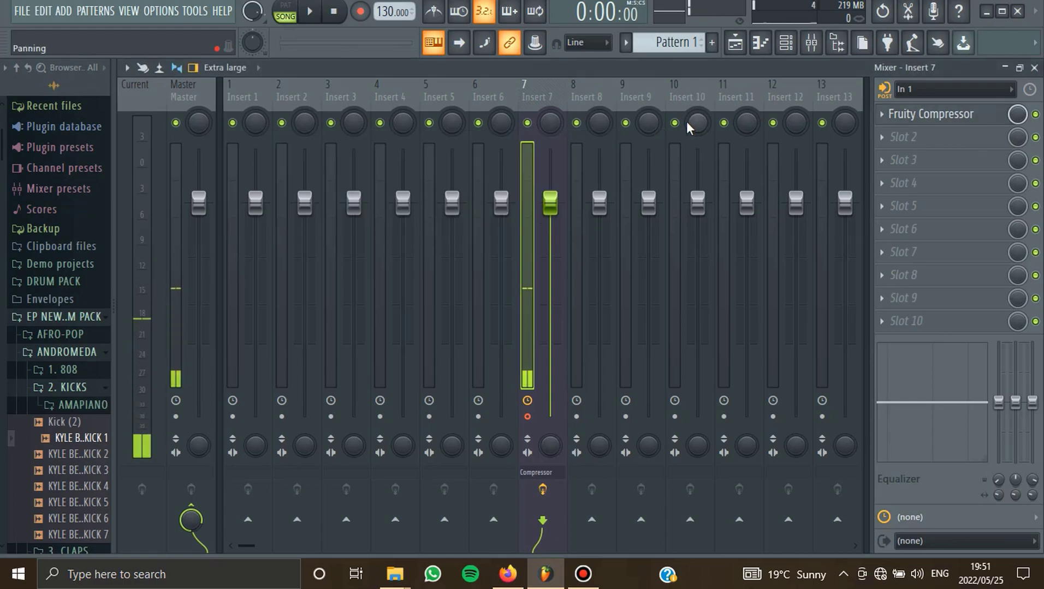
Record a vocal take after the count-in, then stop and rewind to the start.
click(734, 43)
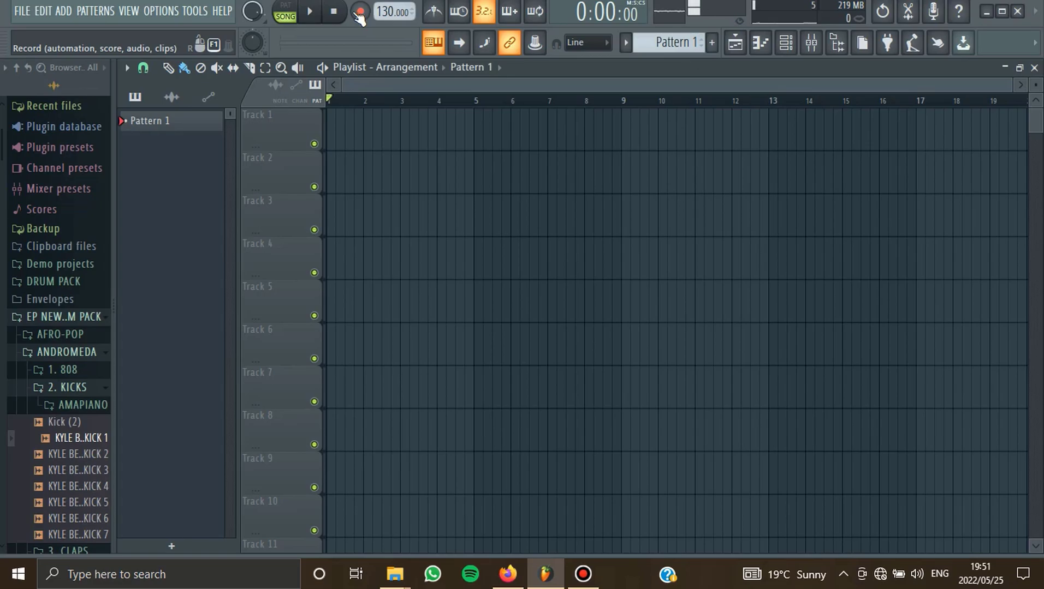
click(319, 19)
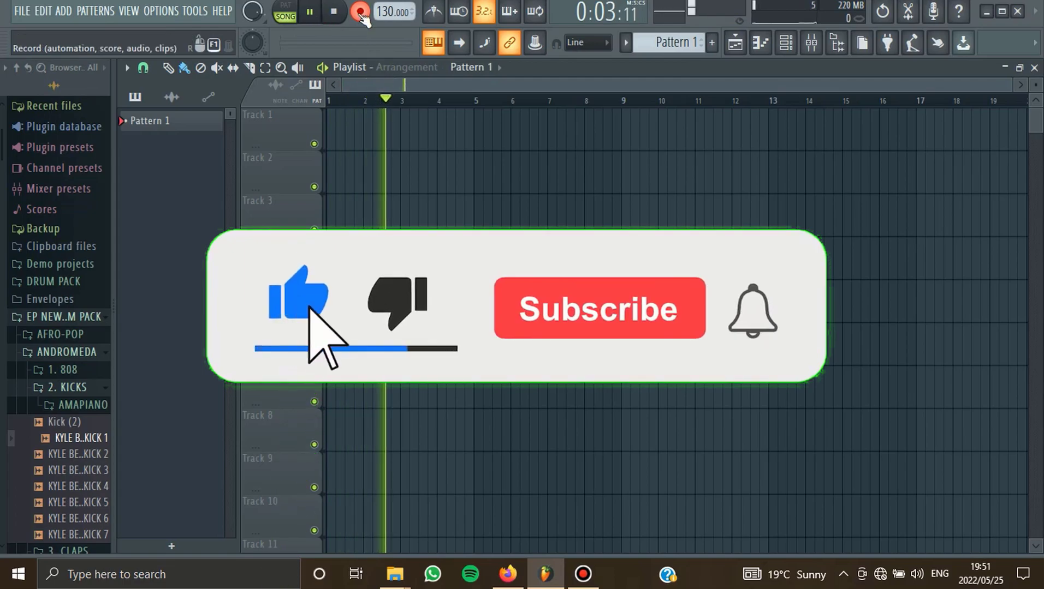
key(space)
key(space)
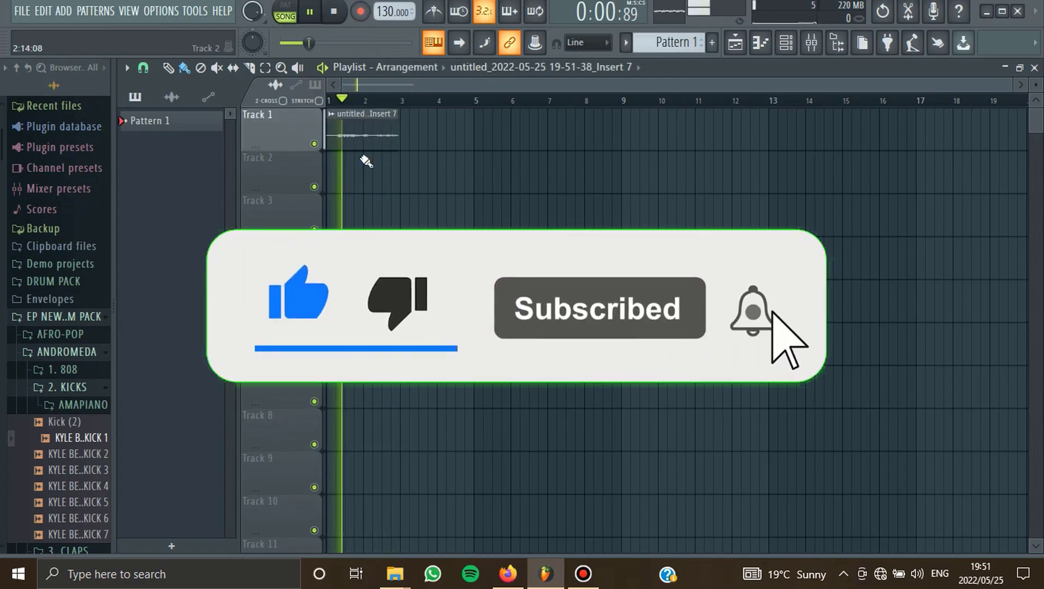
click(335, 12)
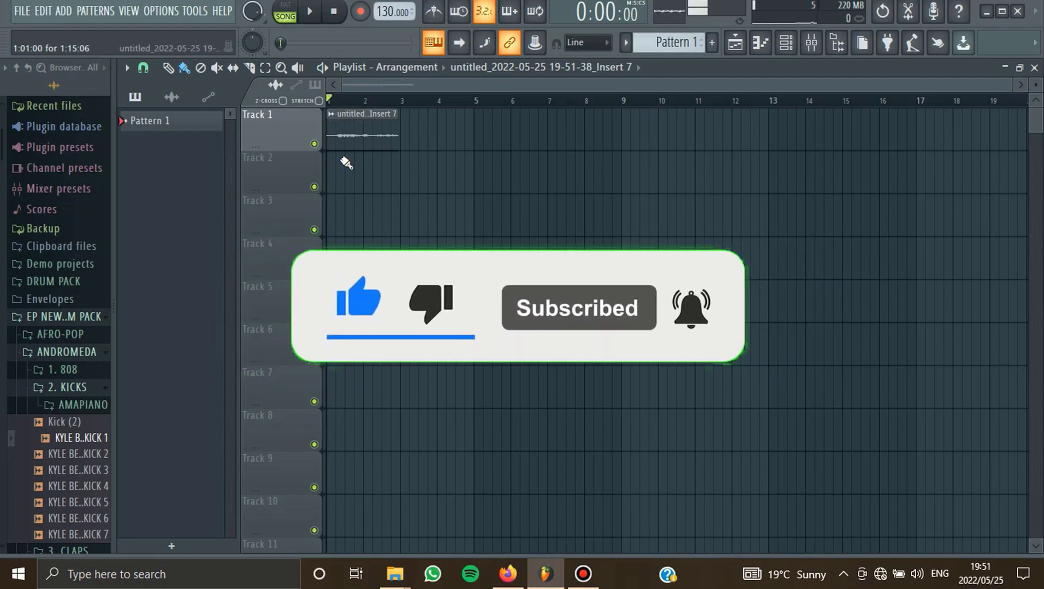
Zoom into the playlist and drag the recorded Insert 7 clip down to Track 2.
scroll(1035, 86, up, 2)
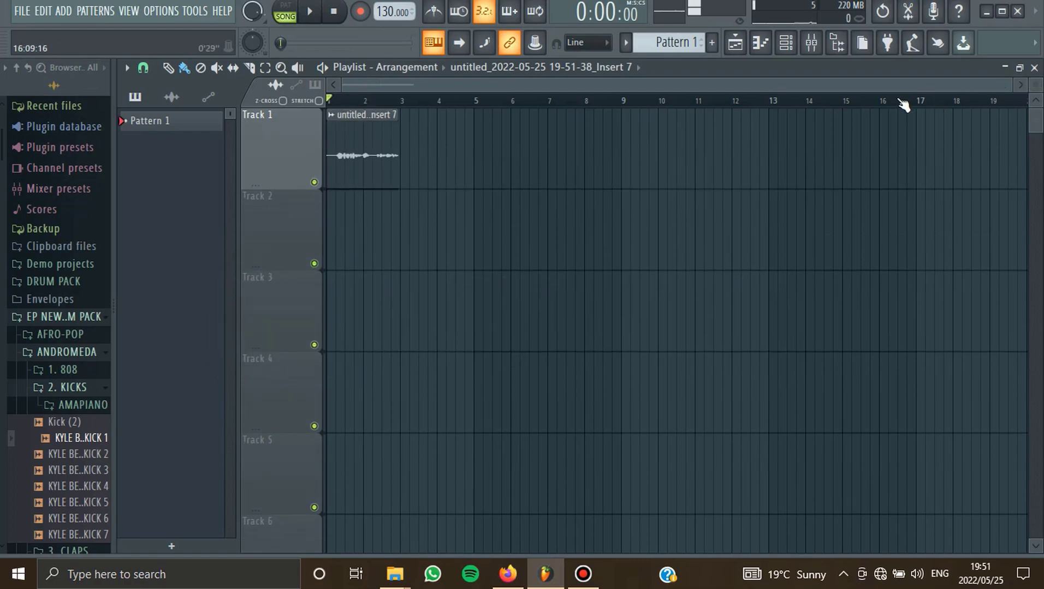
drag(1008, 85, 583, 85)
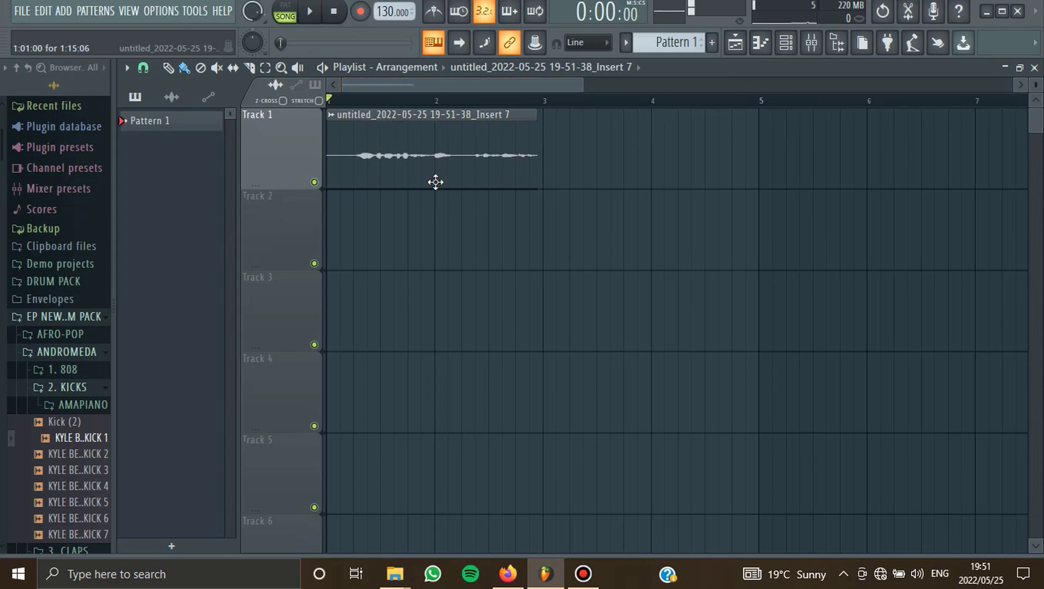
drag(435, 182, 435, 264)
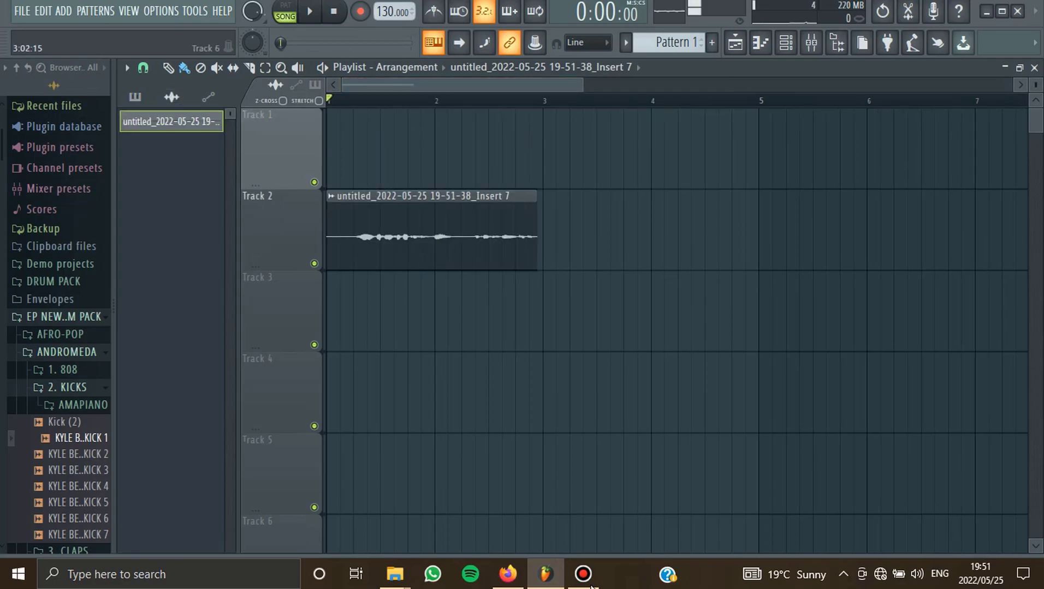